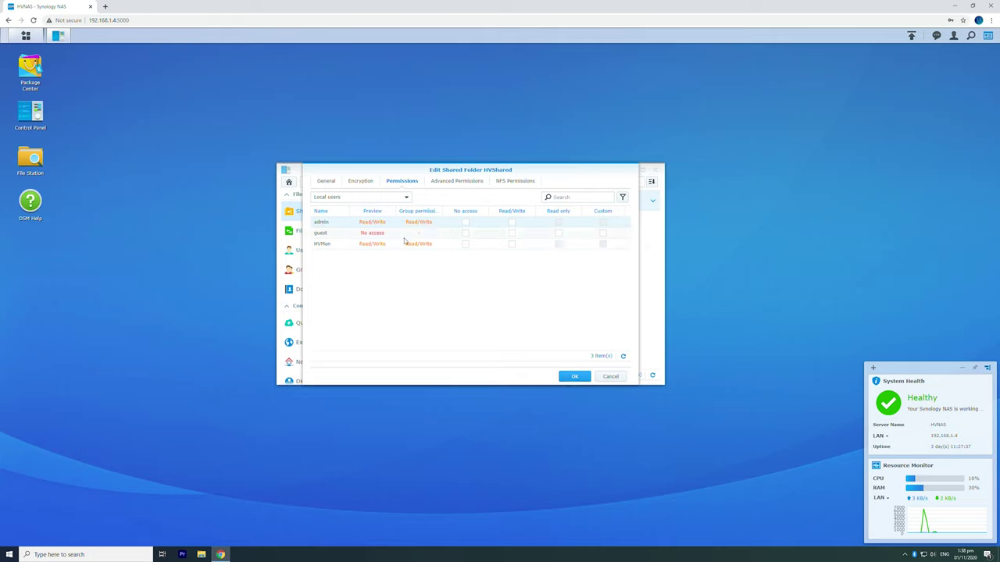
# Step: Confirm the HVShared permissions: Read/Write for admin and the other local user, No access for guest
pyautogui.click(573, 378)
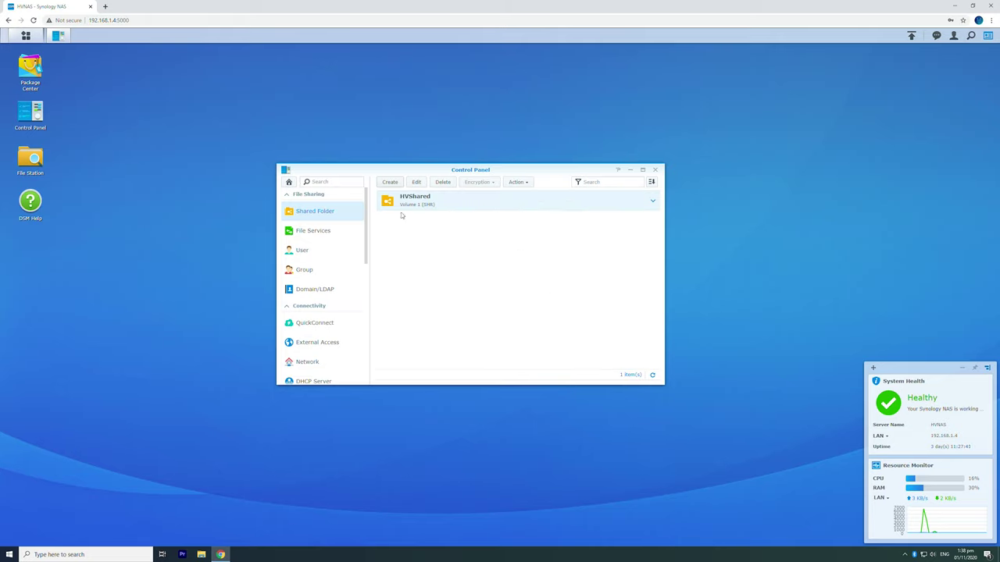
# Step: In File Station, upload Recording (18).m4a into HVShared, skipping existing files
pyautogui.click(656, 171)
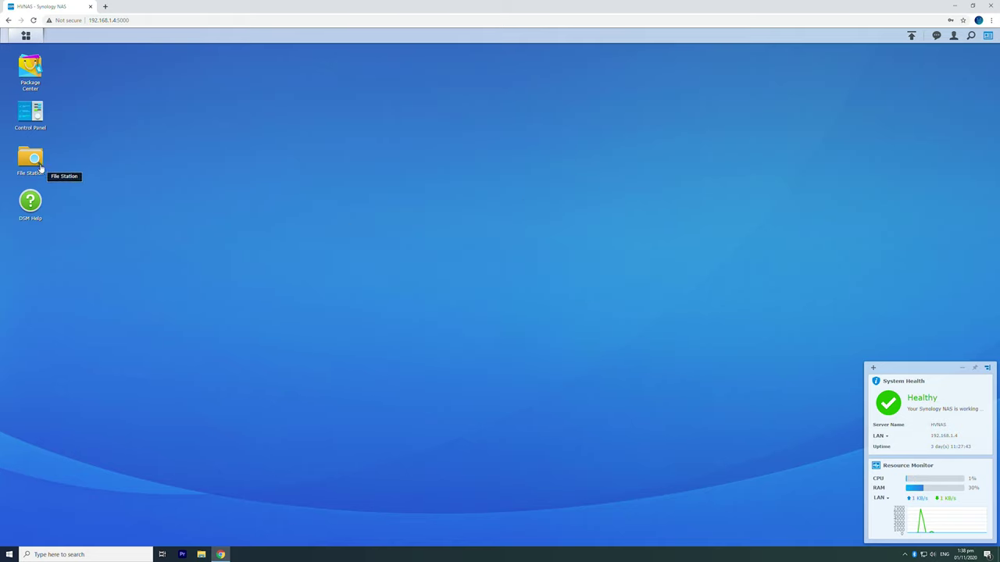
pyautogui.click(40, 172)
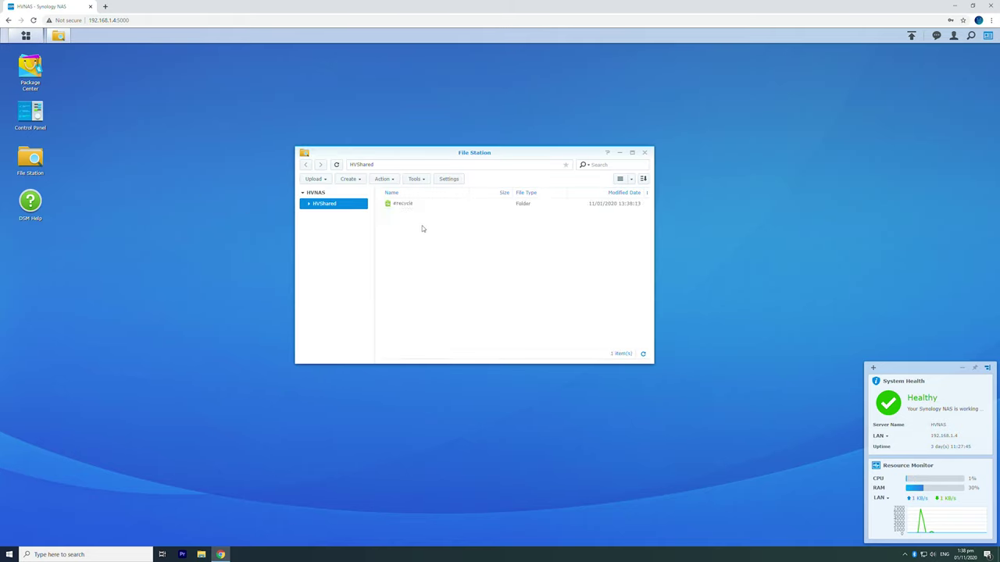
pyautogui.click(315, 179)
pyautogui.click(322, 195)
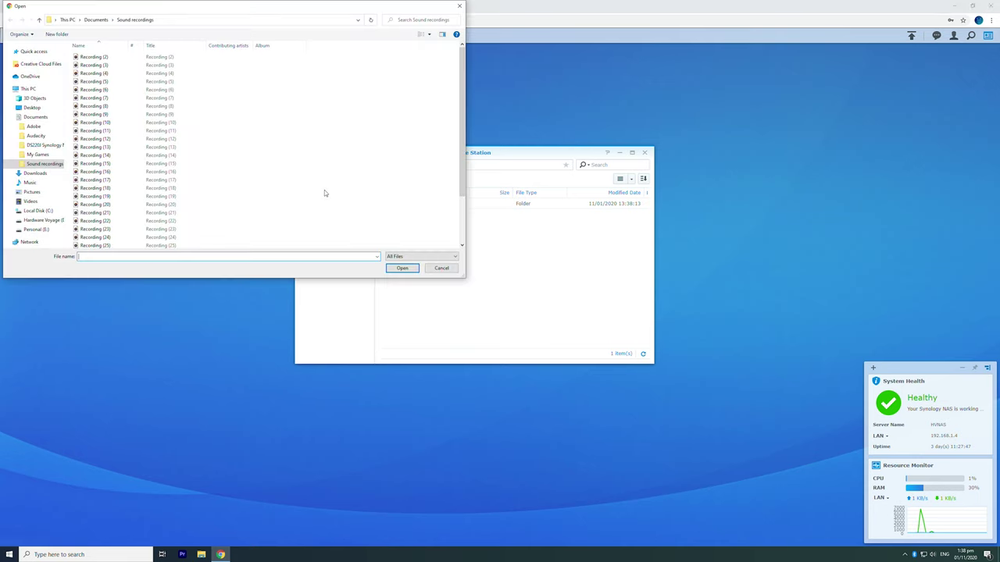
pyautogui.doubleClick(312, 190)
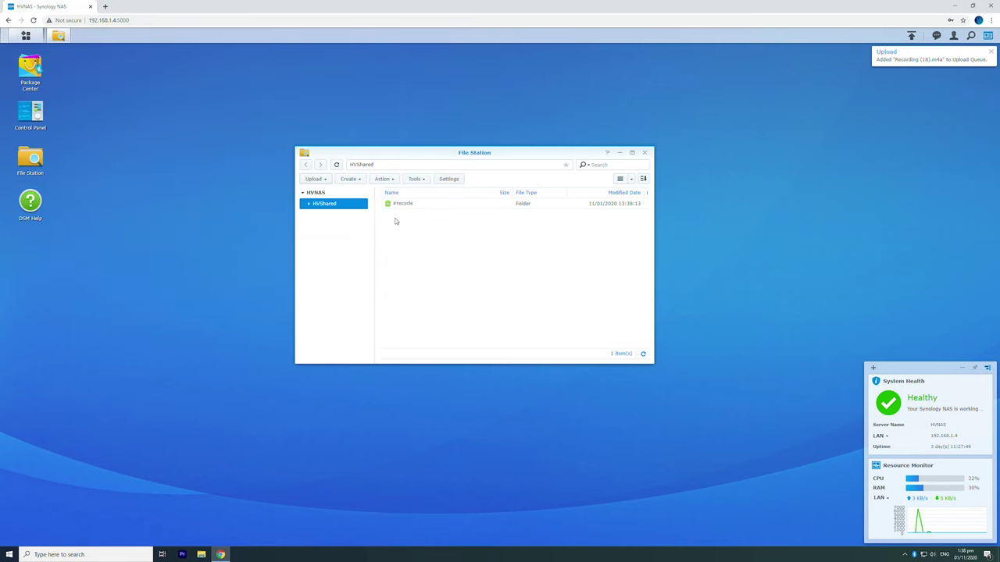
# Step: Upload Recording (29).m4a from Documents into HVShared, skipping existing files
pyautogui.click(314, 179)
pyautogui.click(320, 193)
pyautogui.click(96, 19)
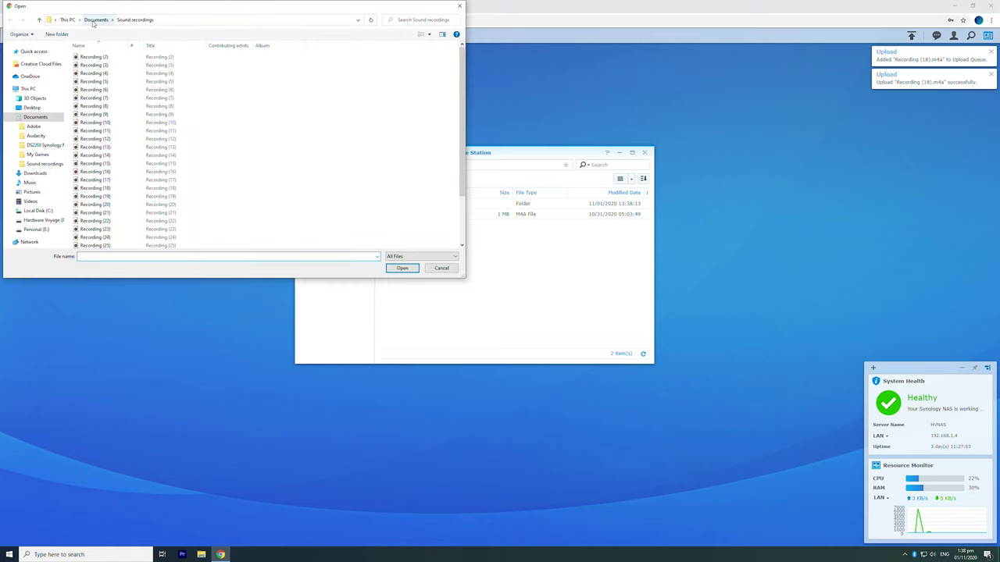
pyautogui.doubleClick(95, 97)
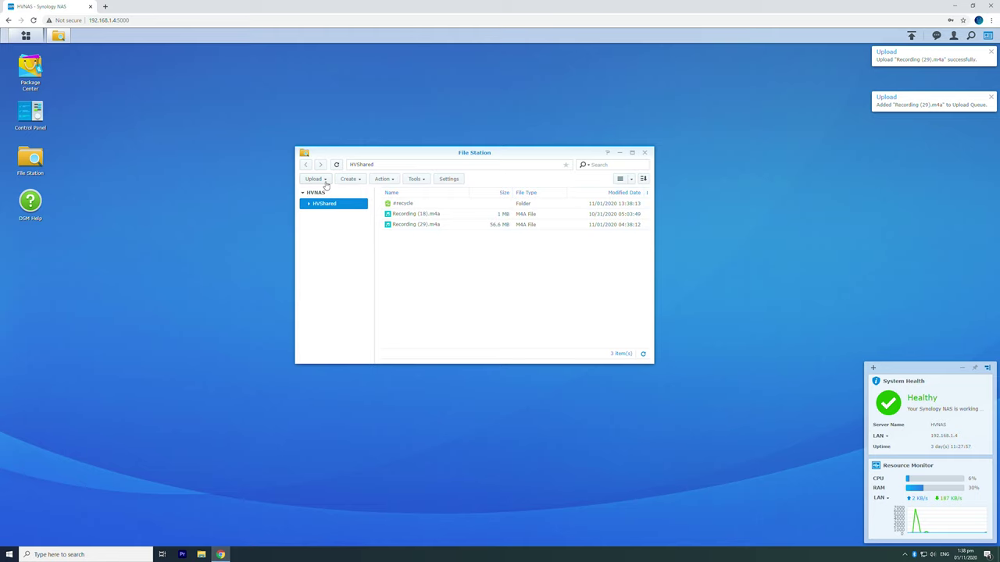
# Step: Upload Test file.txt into HVShared, skipping existing files, then open File Explorer on This PC
pyautogui.click(325, 181)
pyautogui.click(326, 192)
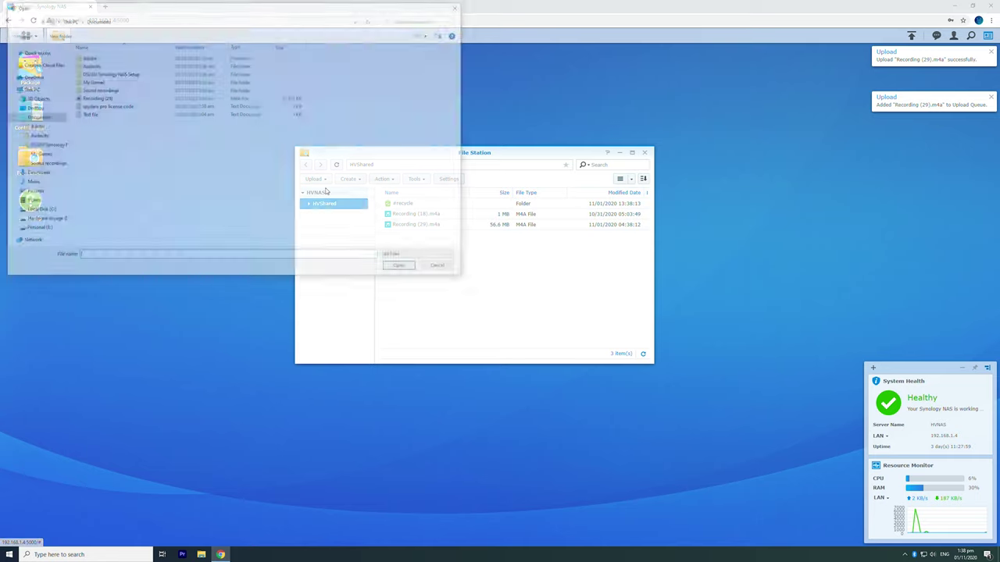
pyautogui.doubleClick(150, 119)
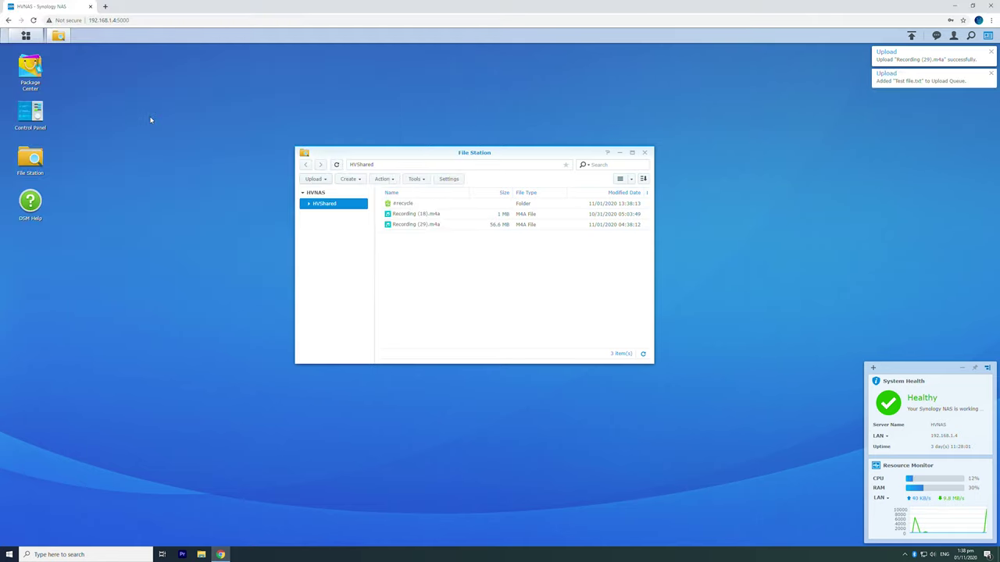
pyautogui.press('super+e')
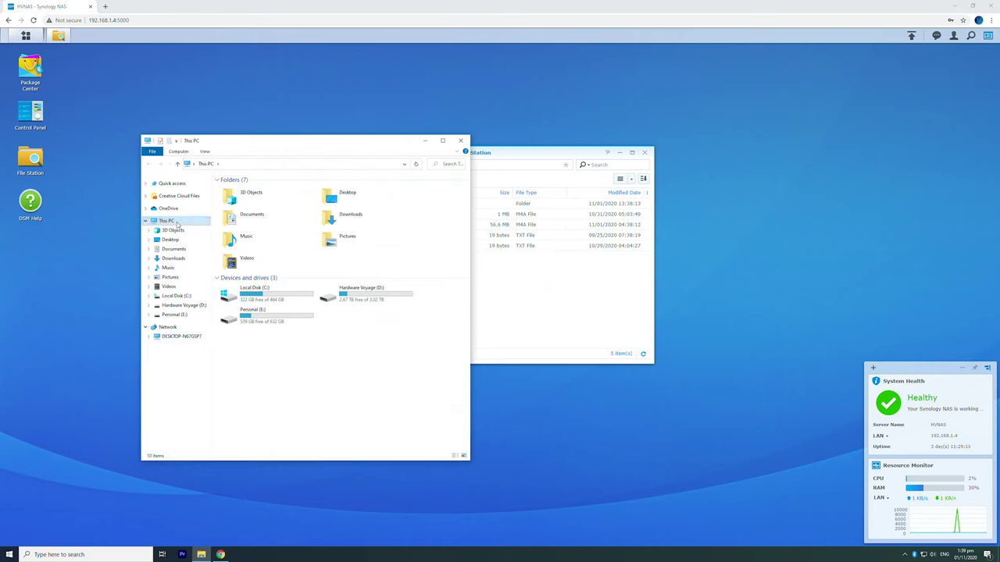
# Step: Map \\HVNAS\HVShared as drive X:, reconnecting at sign-in
pyautogui.click(179, 152)
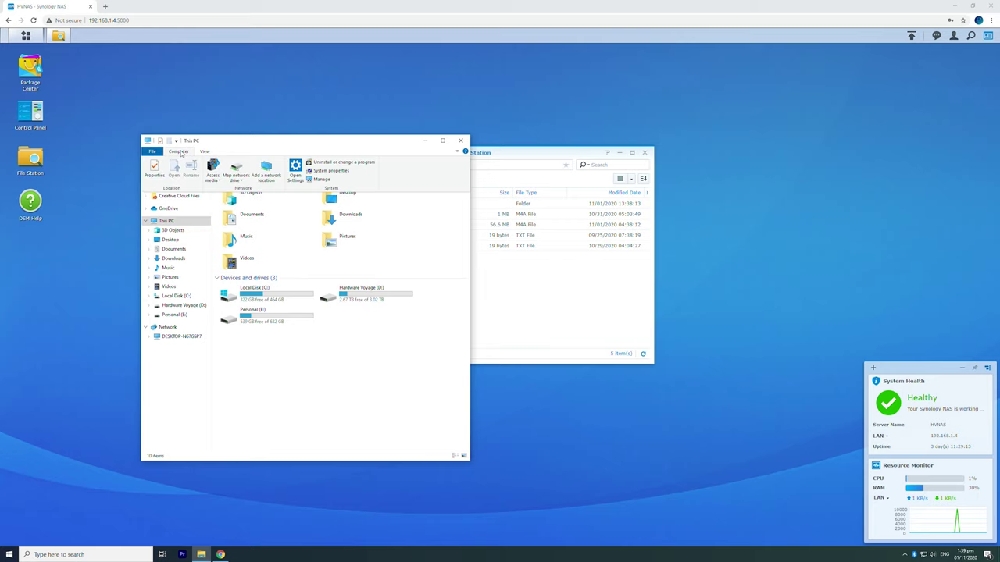
pyautogui.click(234, 170)
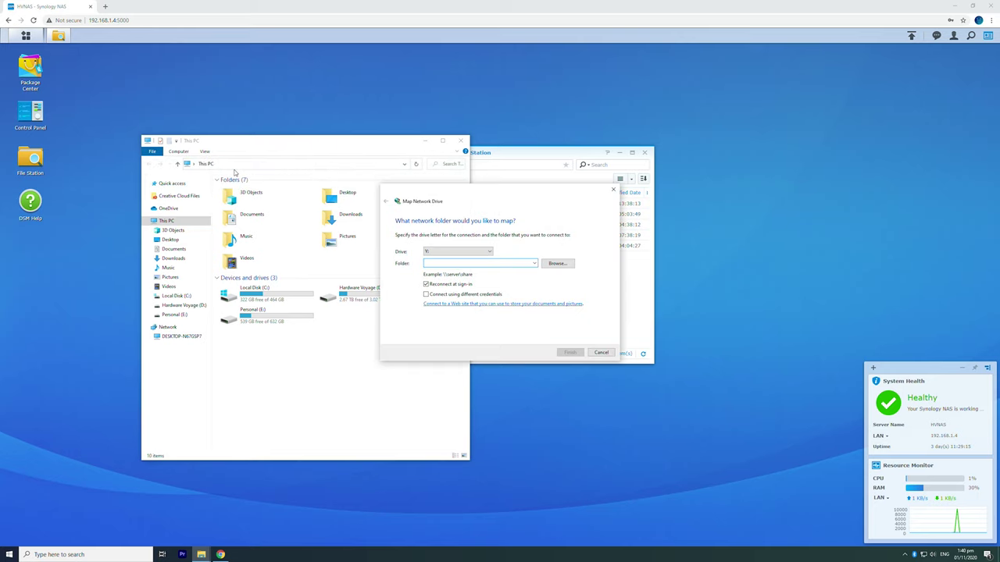
pyautogui.click(458, 252)
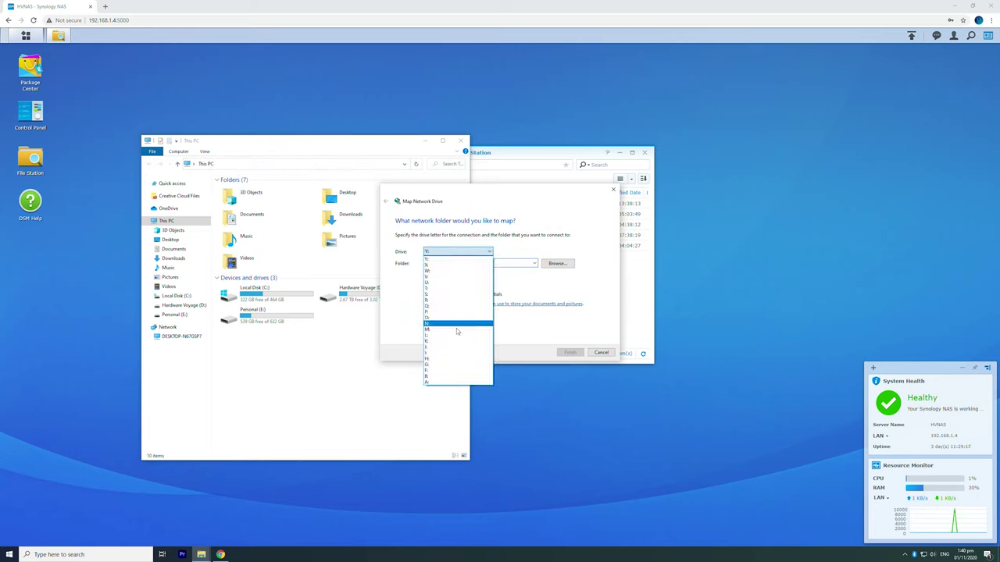
pyautogui.click(445, 265)
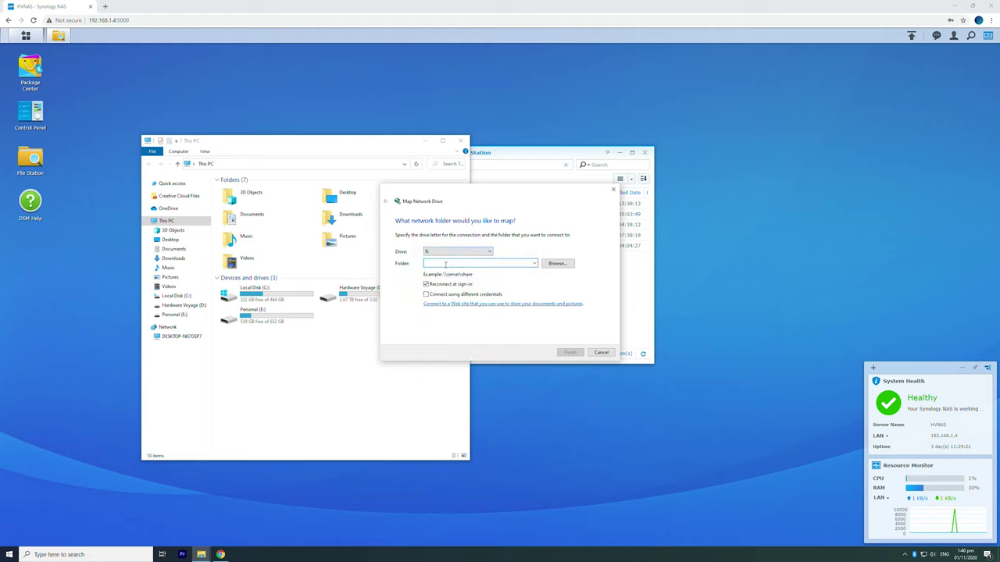
pyautogui.write('\\\\HVNAS\\HVShared')
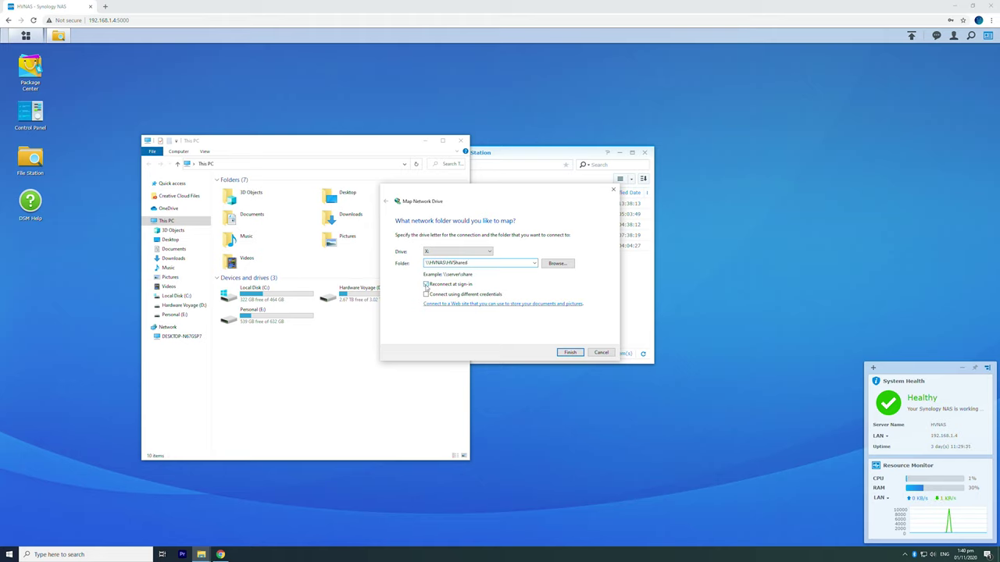
pyautogui.click(425, 284)
pyautogui.click(571, 353)
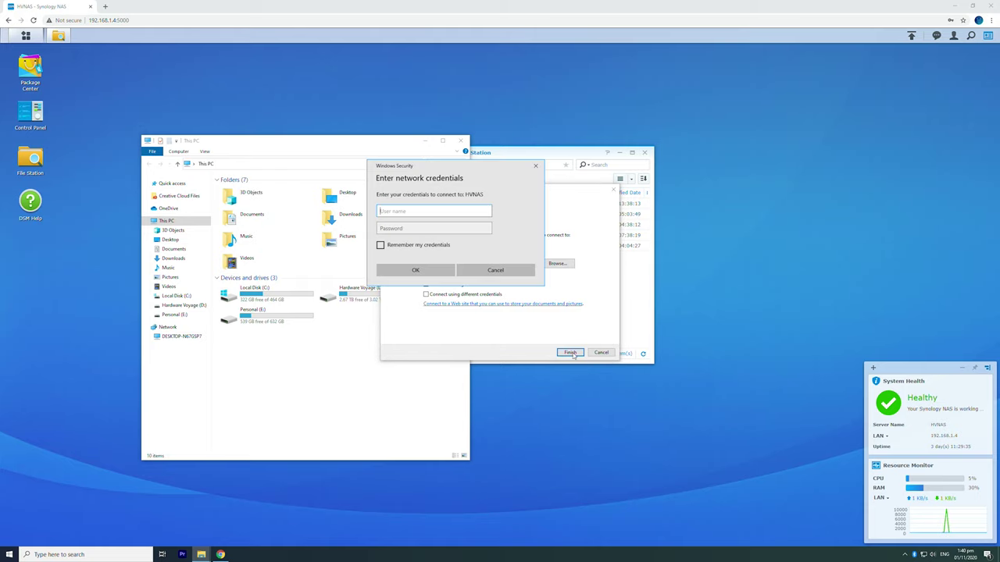
# Step: Sign in with the NAS account's username and password, remember them, and view drive X: in This PC
pyautogui.write('HVMon')
pyautogui.click(427, 232)
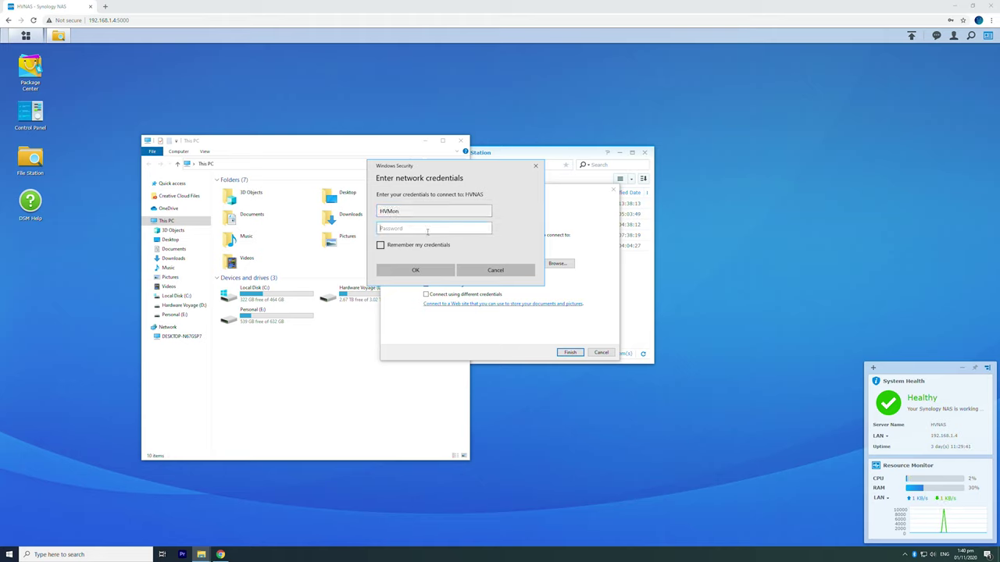
pyautogui.write('••••••••••••••')
pyautogui.click(434, 247)
pyautogui.click(431, 270)
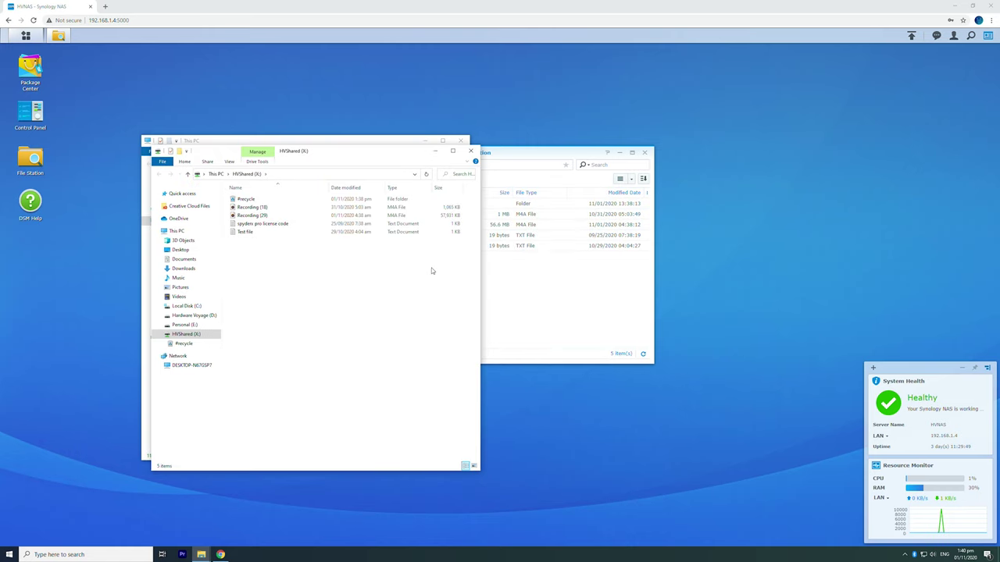
pyautogui.moveTo(411, 162); pyautogui.dragTo(595, 153)
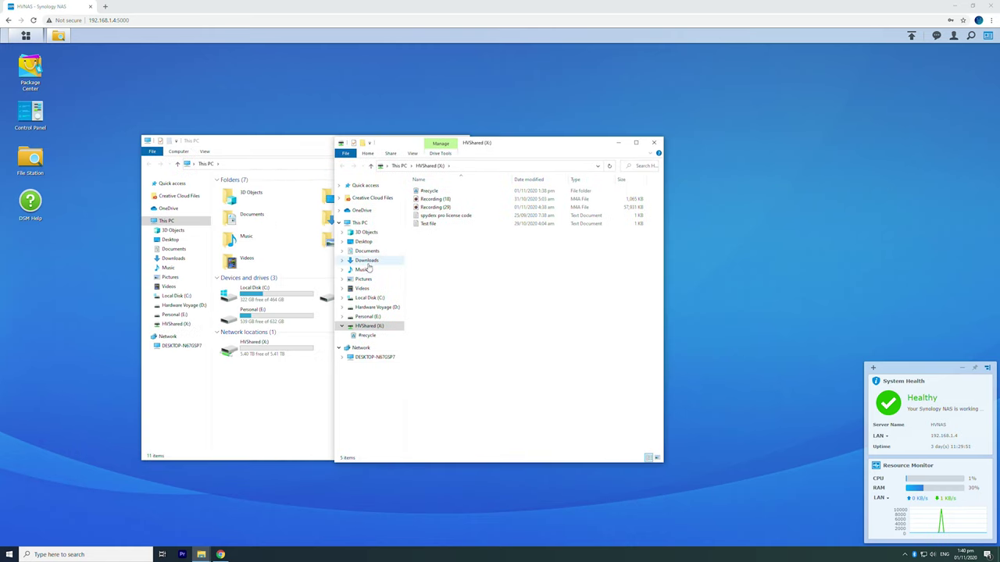
pyautogui.click(360, 223)
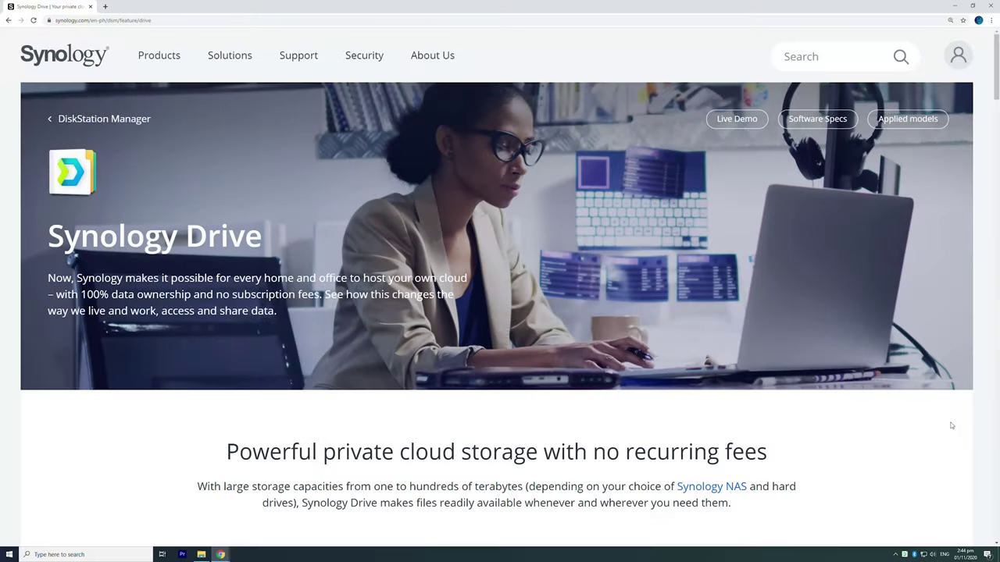
# Step: Scroll the Synology Drive feature page down to the 'Seamlessly syncing & backing up' section
pyautogui.scroll(-5, 951, 425)
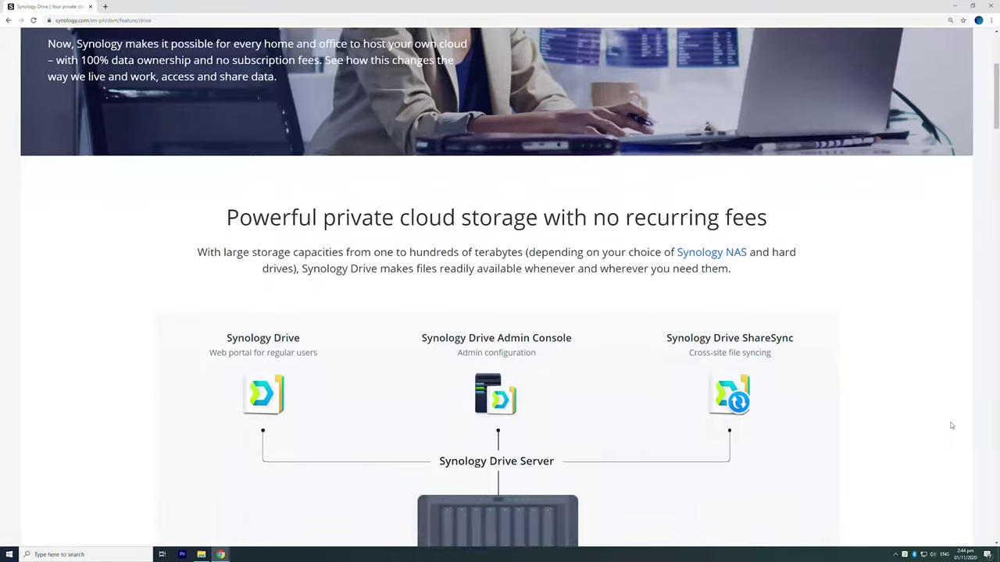
pyautogui.scroll(-2, 951, 426)
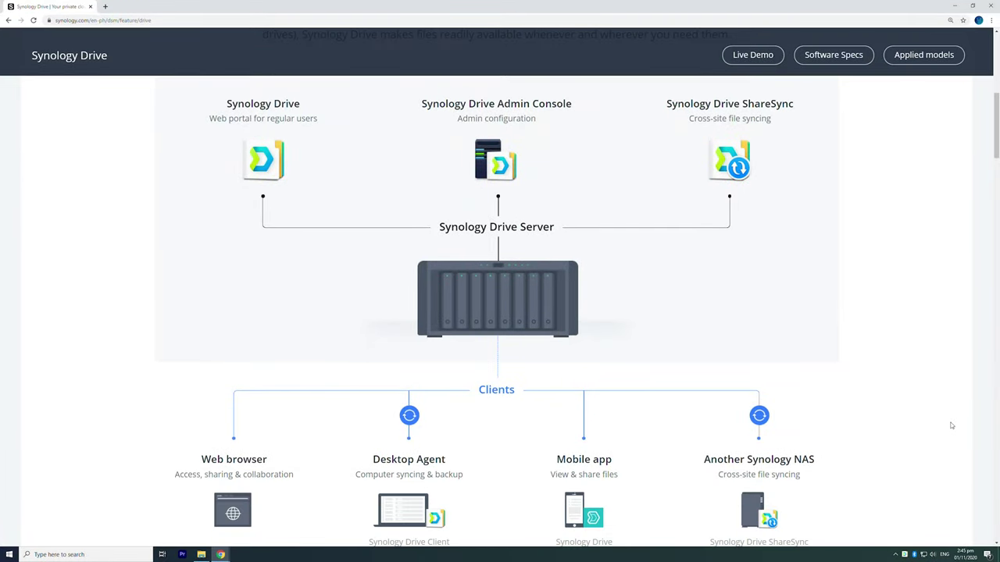
pyautogui.scroll(-3, 952, 426)
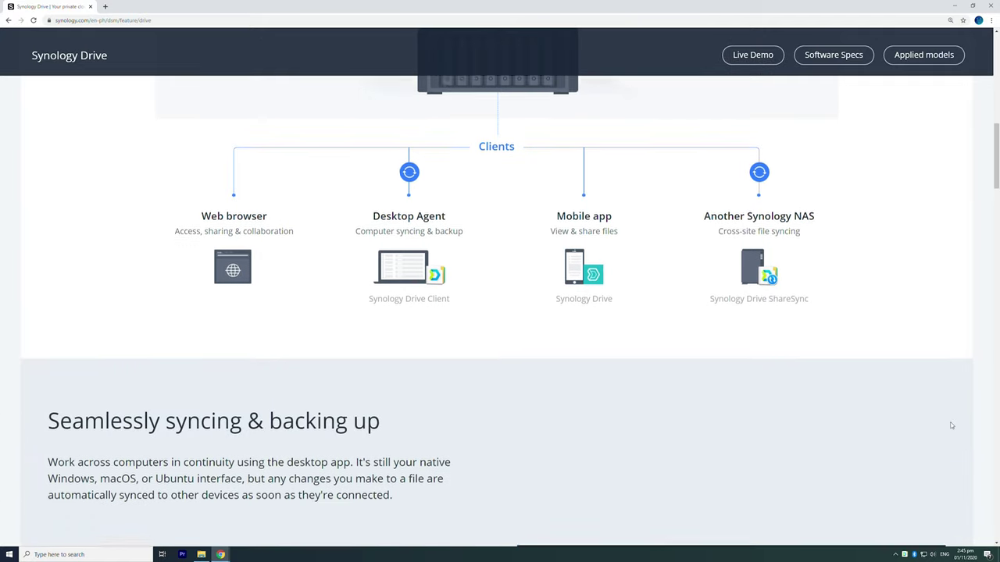
pyautogui.scroll(-4, 952, 425)
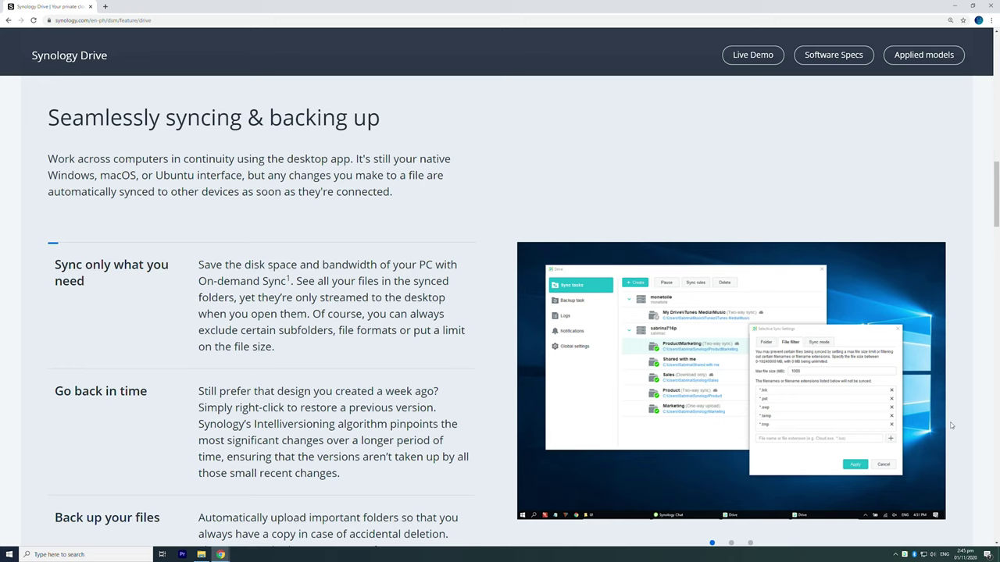
pyautogui.scroll(-1, 951, 426)
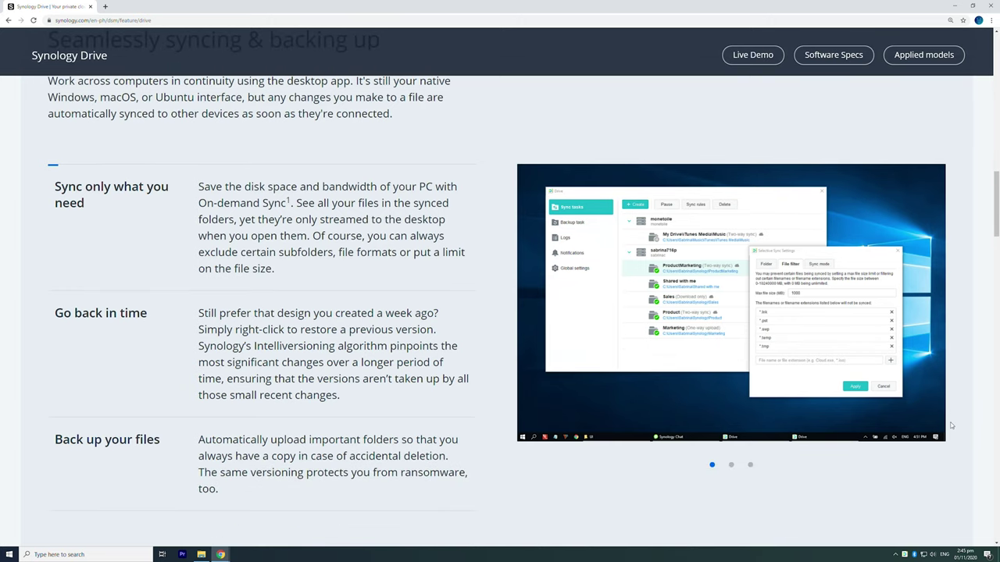
pyautogui.scroll(-1, 951, 426)
pyautogui.scroll(-2, 951, 426)
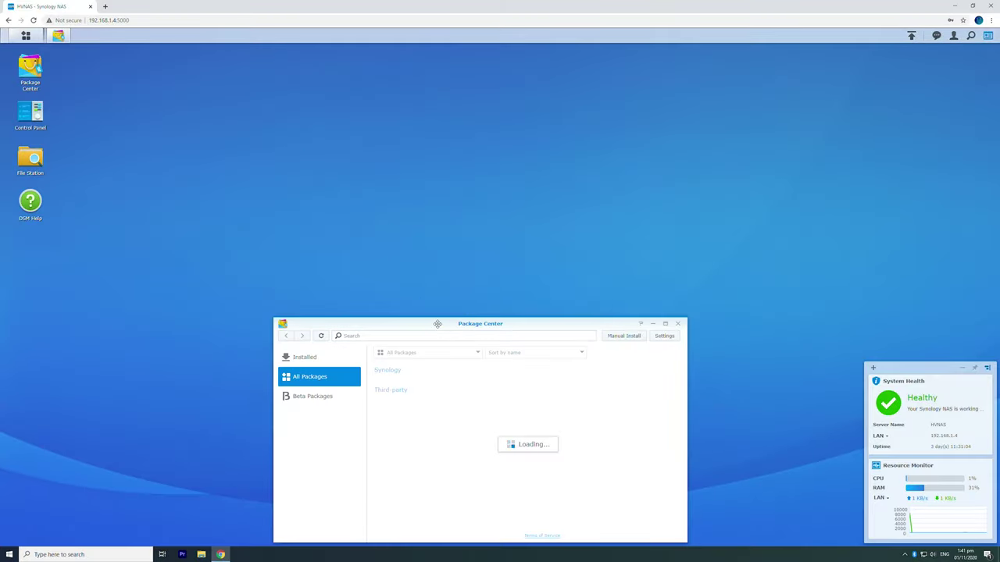
# Step: Search Package Center for 'synology drive', install Synology Drive Server, and launch its Admin Console
pyautogui.doubleClick(315, 324)
pyautogui.click(314, 62)
pyautogui.write('synology drive')
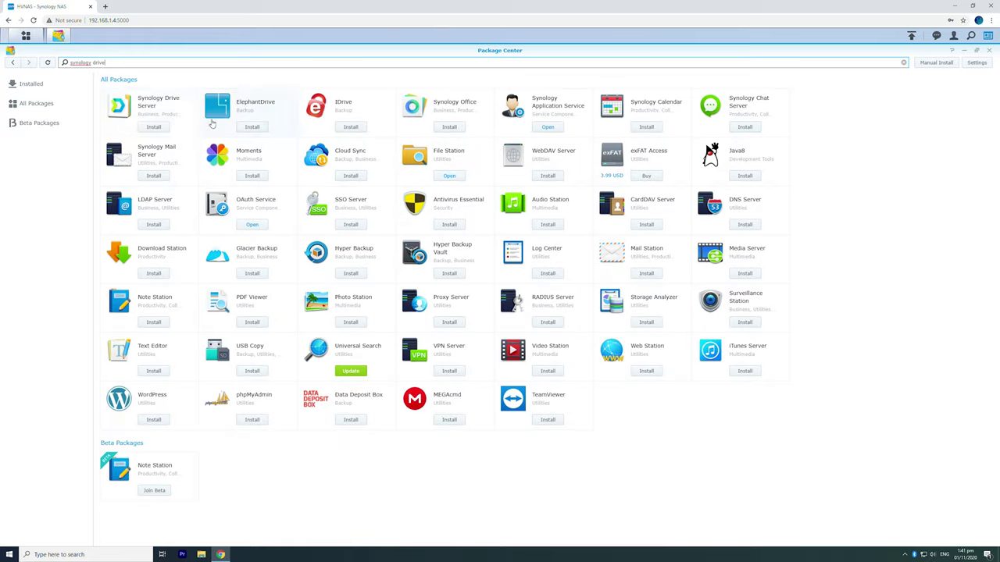
pyautogui.click(164, 128)
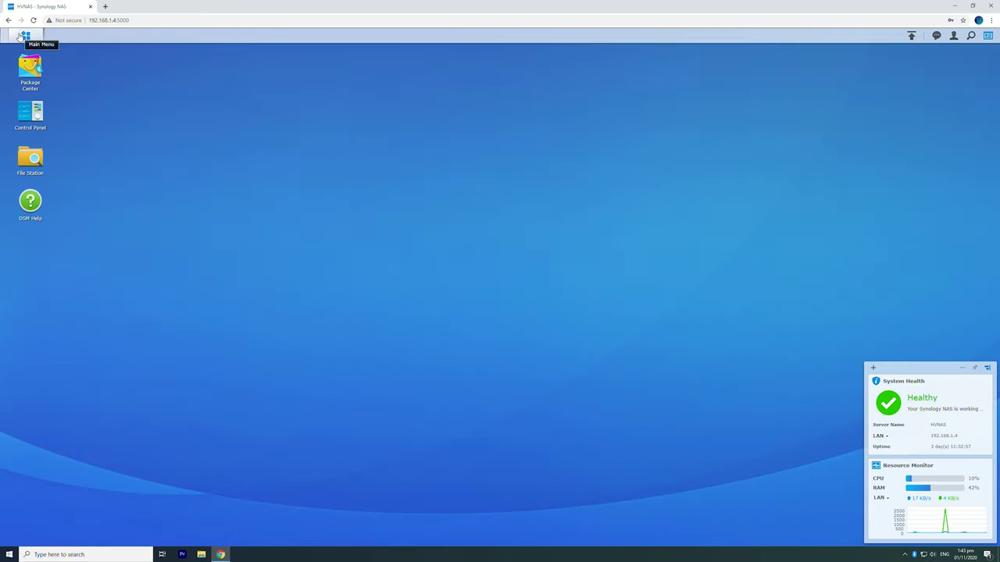
pyautogui.click(24, 36)
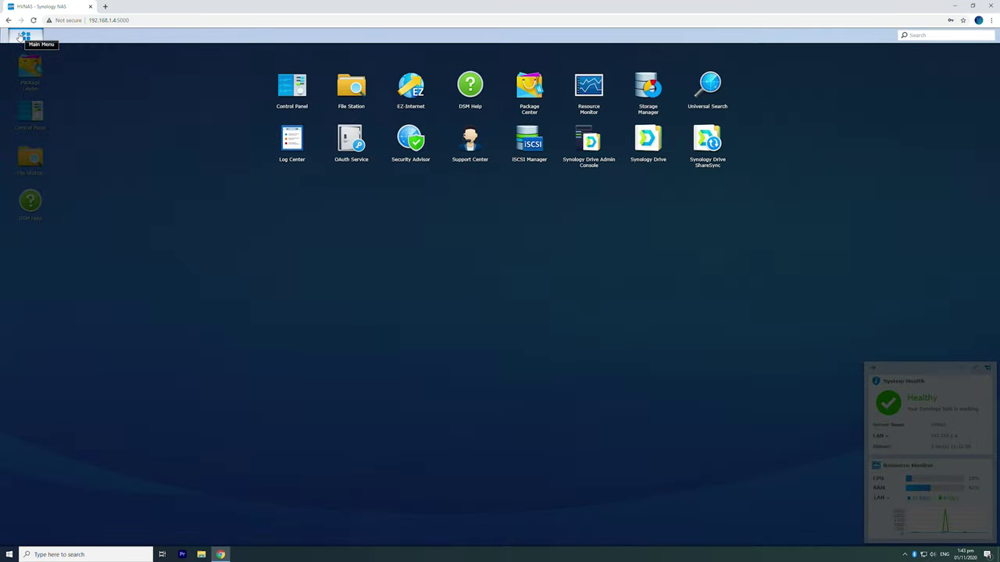
pyautogui.click(587, 144)
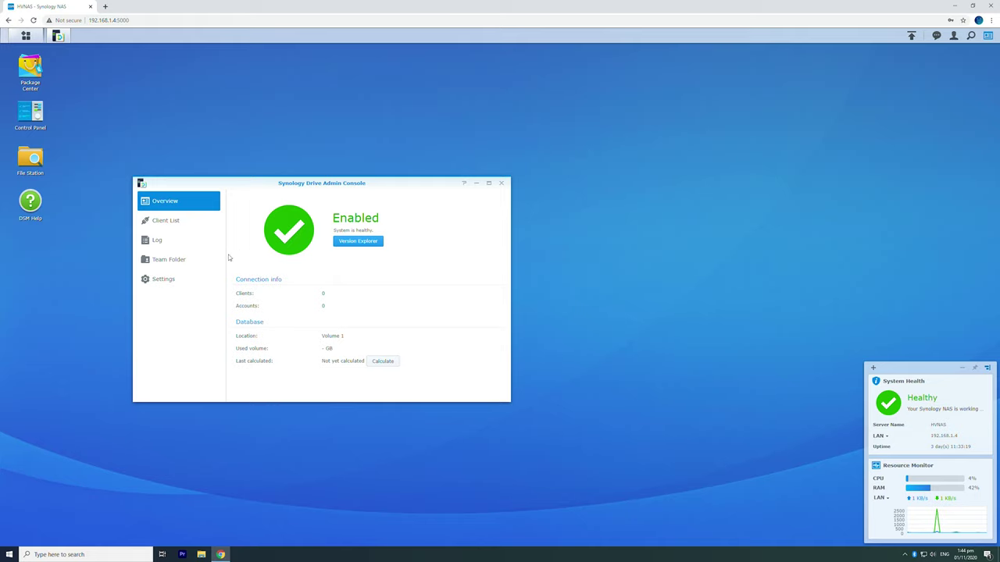
# Step: Enable HVShared as a team folder with version control keeping 32 versions, then close the console
pyautogui.click(194, 261)
pyautogui.moveTo(404, 178); pyautogui.dragTo(577, 147)
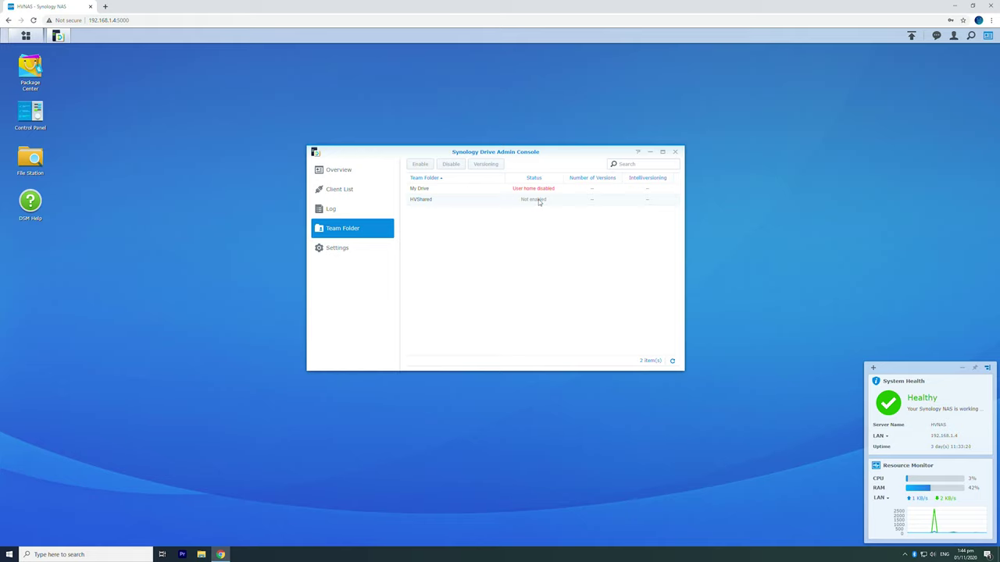
pyautogui.click(538, 199)
pyautogui.click(421, 165)
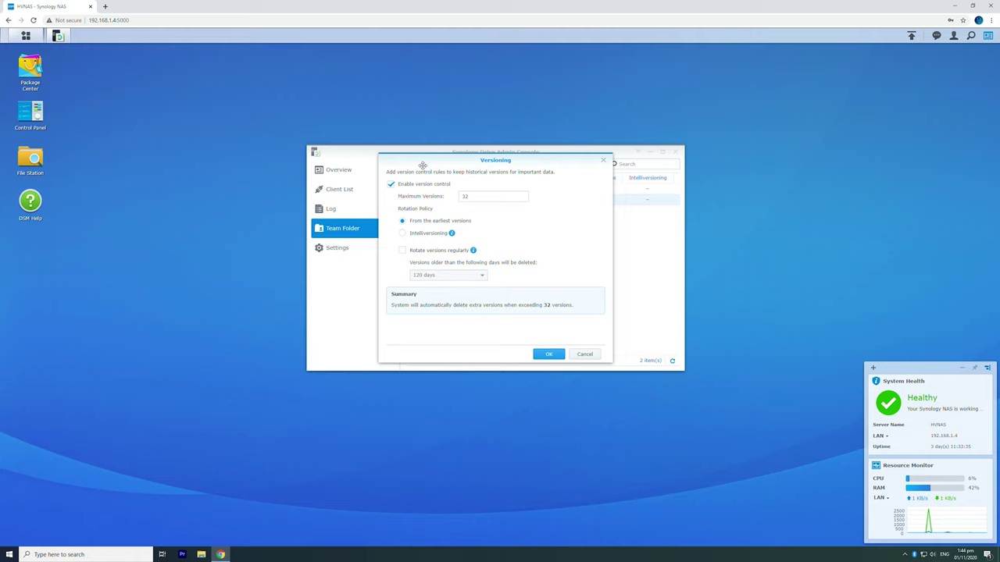
pyautogui.click(547, 355)
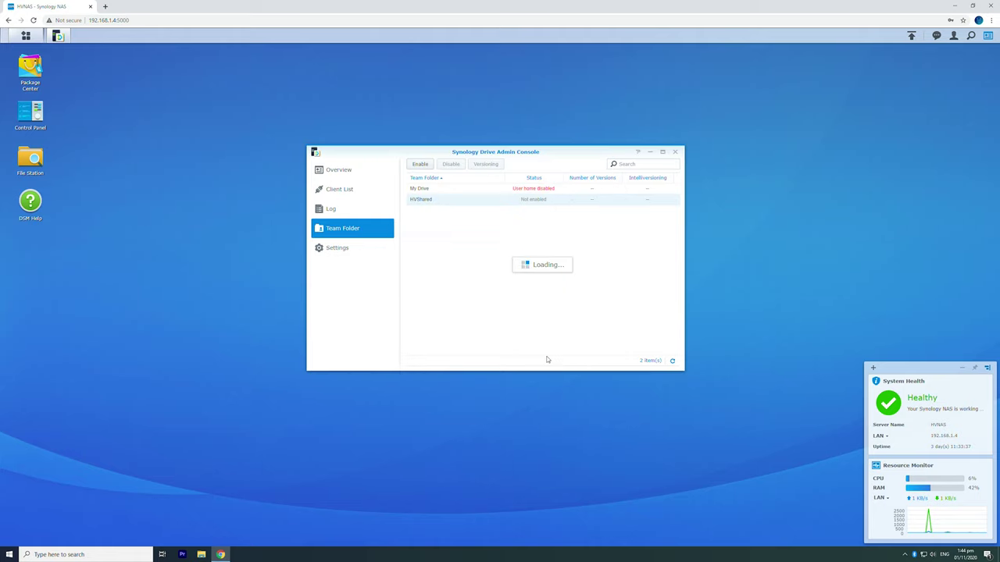
pyautogui.click(495, 301)
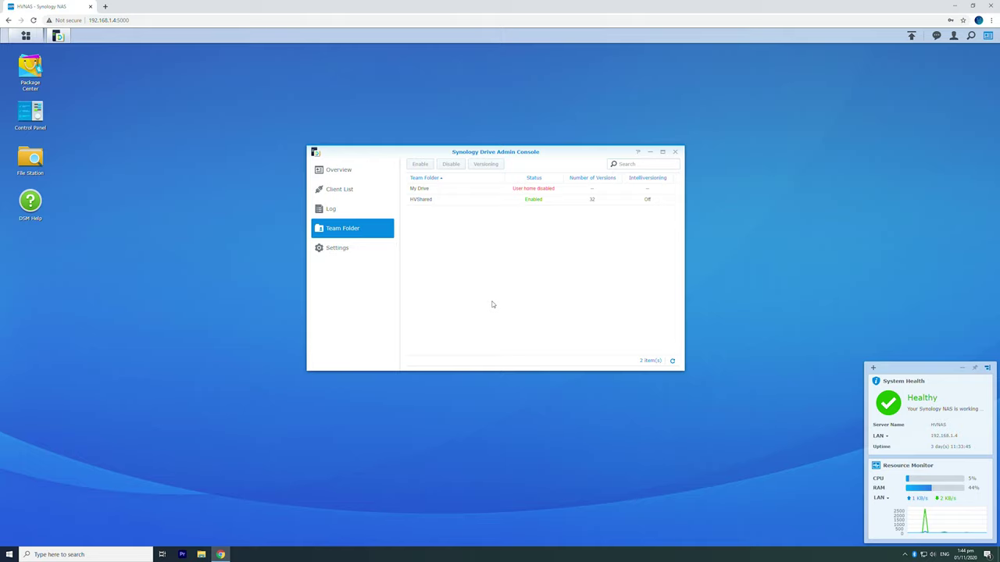
pyautogui.click(57, 35)
pyautogui.click(26, 35)
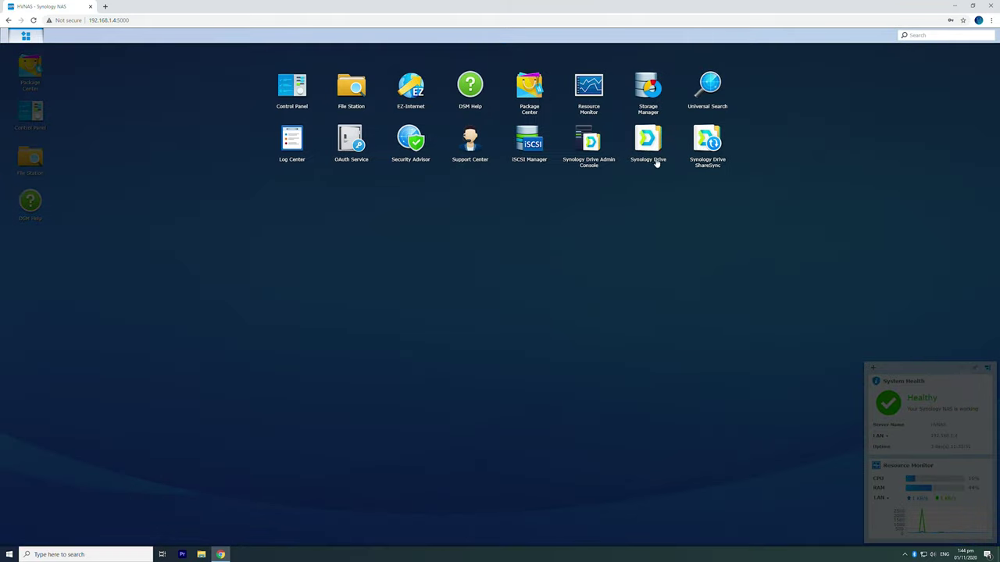
# Step: Launch Synology Drive, install Synology Drive Client through its installer, and start its setup
pyautogui.click(655, 155)
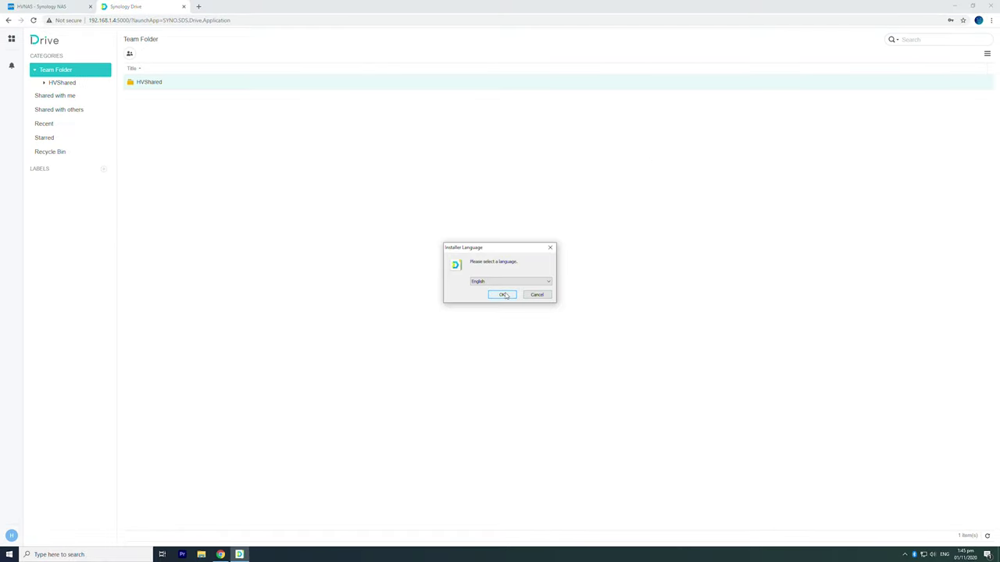
pyautogui.click(504, 295)
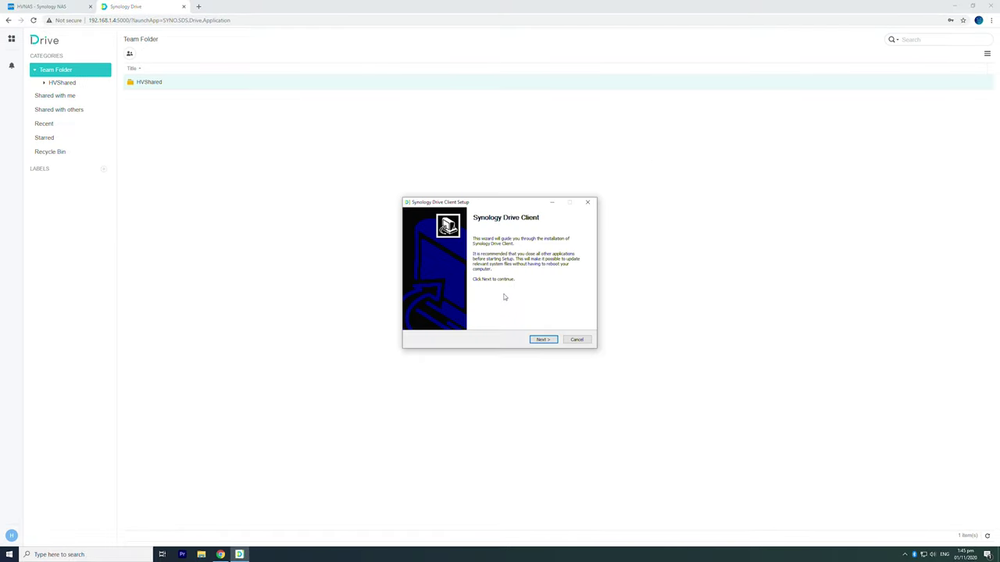
pyautogui.click(541, 340)
pyautogui.click(542, 340)
pyautogui.click(541, 340)
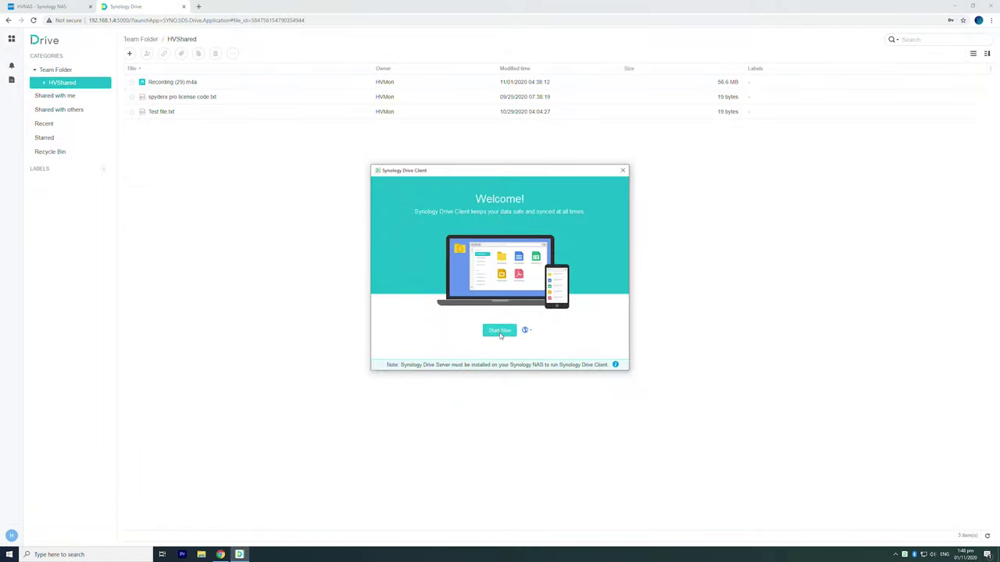
pyautogui.click(500, 332)
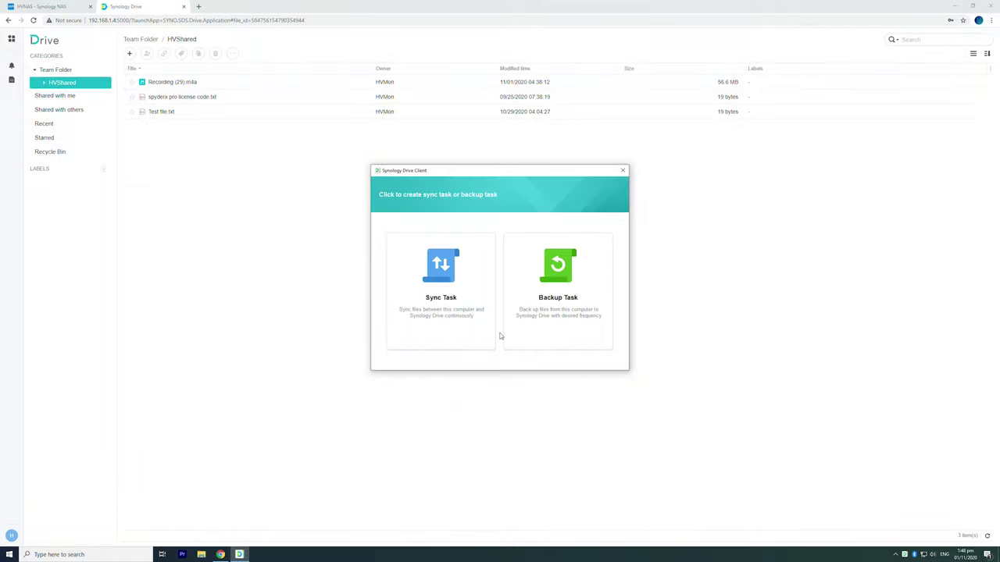
# Step: Create a backup task connecting to the NAS at 192.168.1.4 with the account credentials, trusting its certificate
pyautogui.click(552, 282)
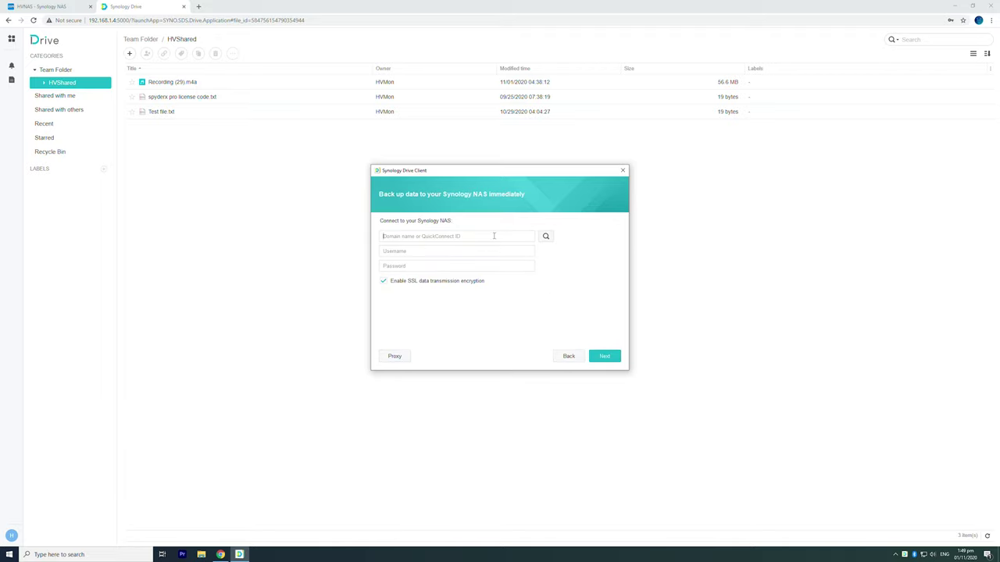
pyautogui.write('192.168HVM**********')
pyautogui.click(607, 364)
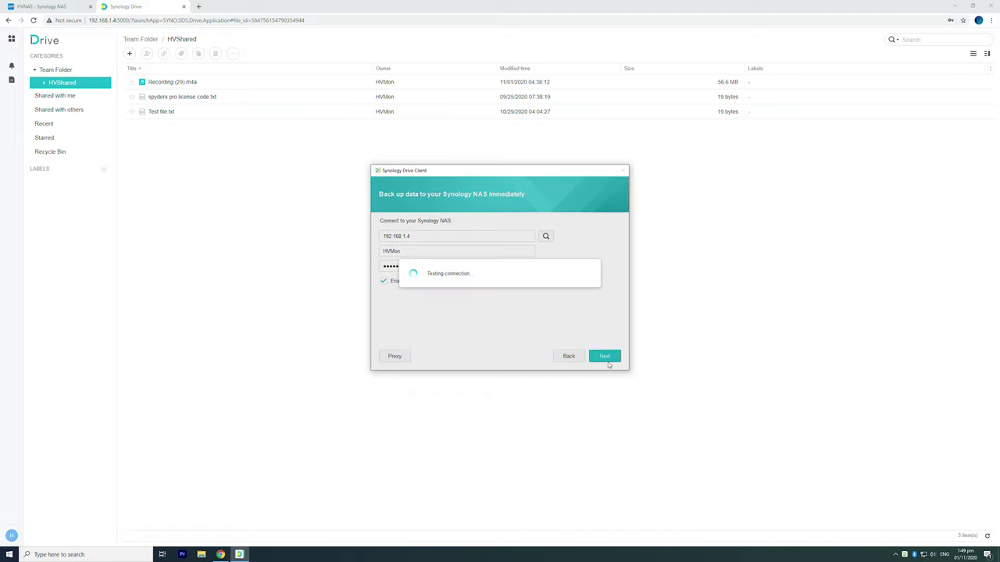
pyautogui.click(576, 289)
pyautogui.click(532, 290)
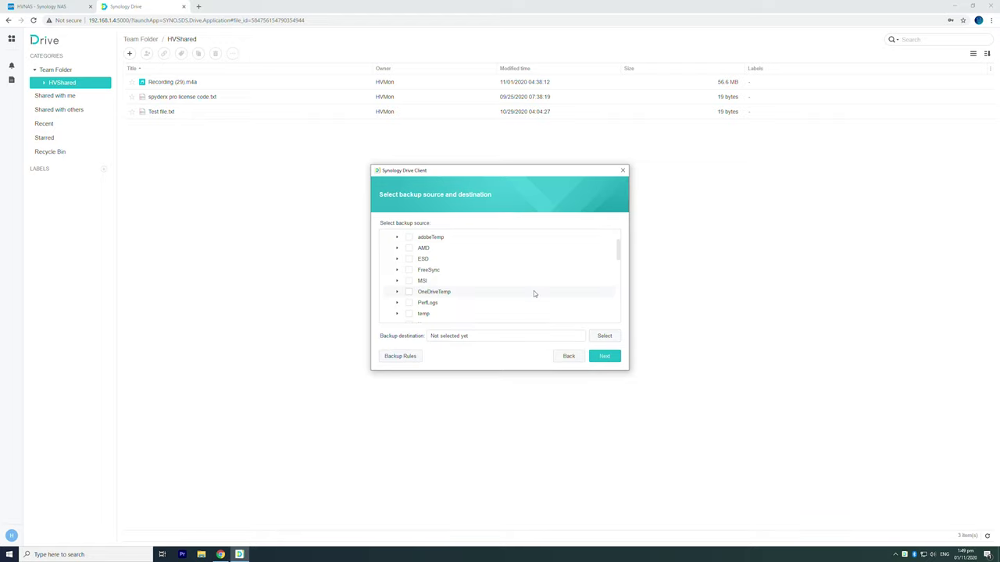
# Step: Select Documents as the backup source and the HVShared team folder as destination
pyautogui.moveTo(617, 256); pyautogui.dragTo(616, 283)
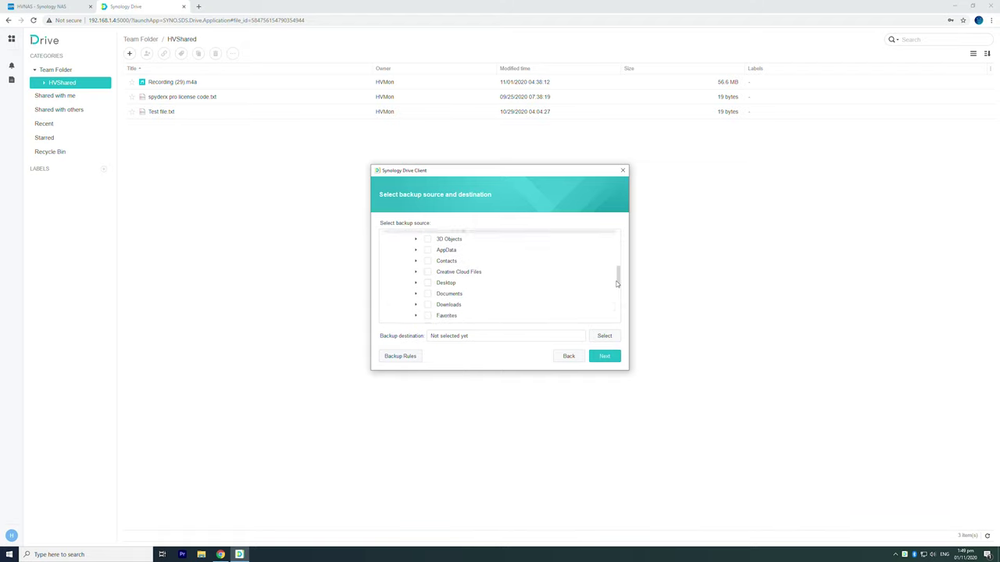
pyautogui.click(427, 293)
pyautogui.click(598, 338)
pyautogui.click(419, 233)
pyautogui.click(436, 246)
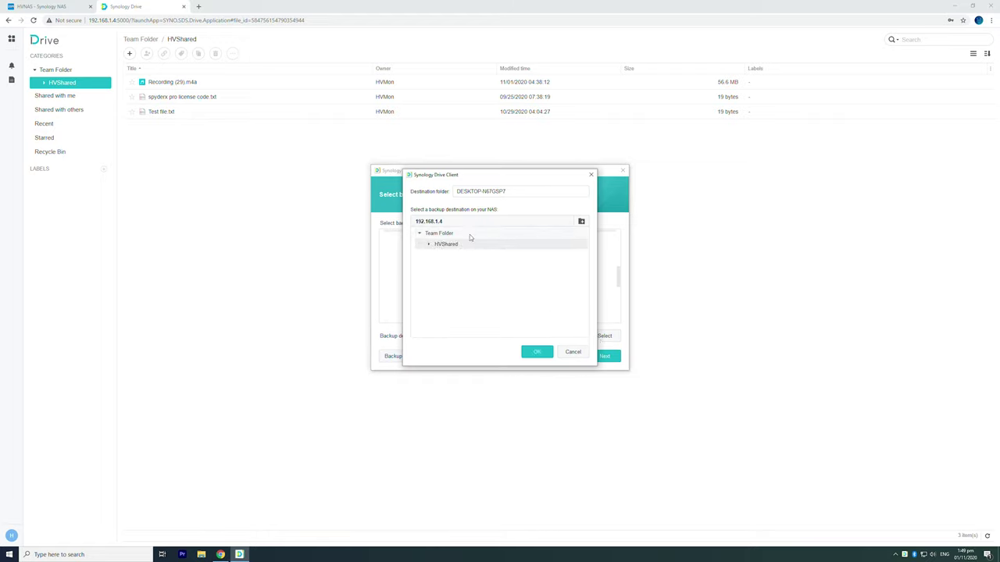